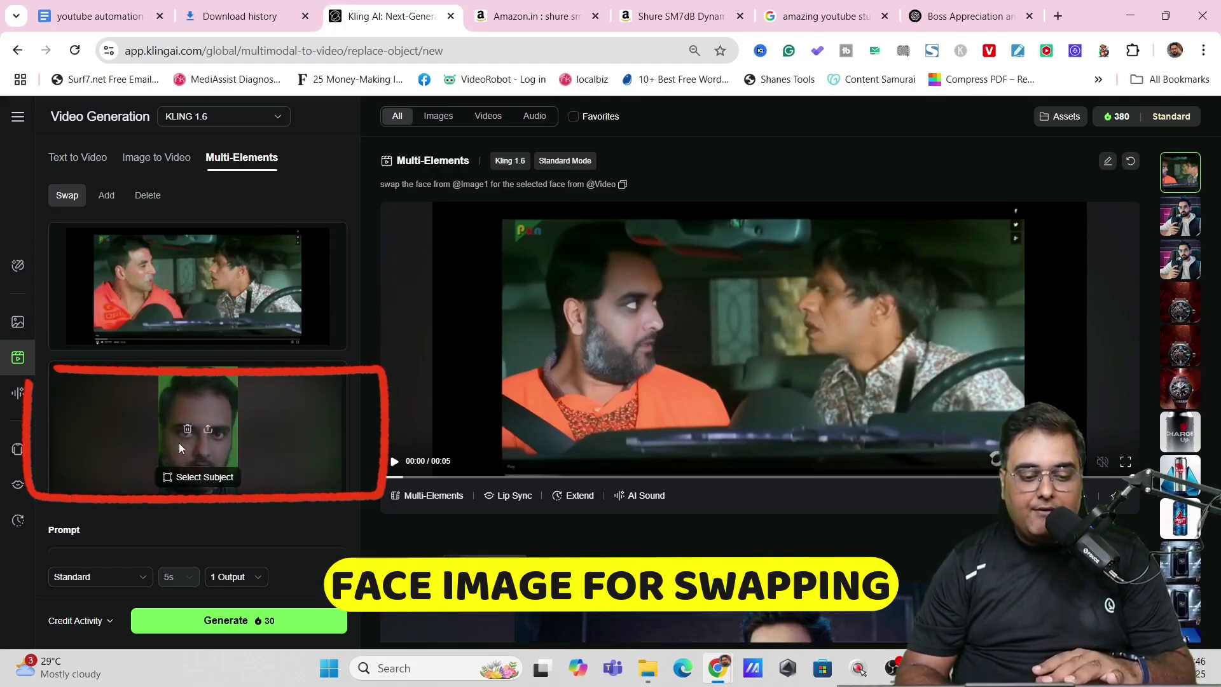
- Play the earlier face-swap result, then return to the Kling AI home page
click(669, 283)
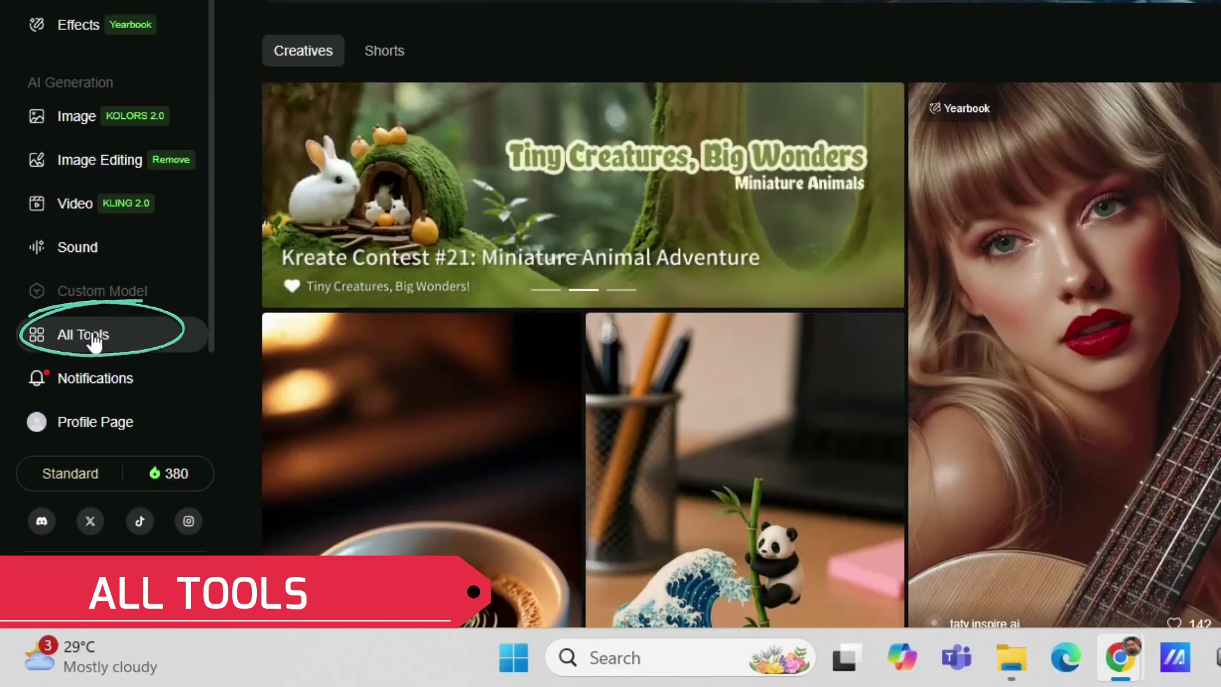
- Go from All Tools to Video Generation and switch to the Multi-Elements tab
click(87, 337)
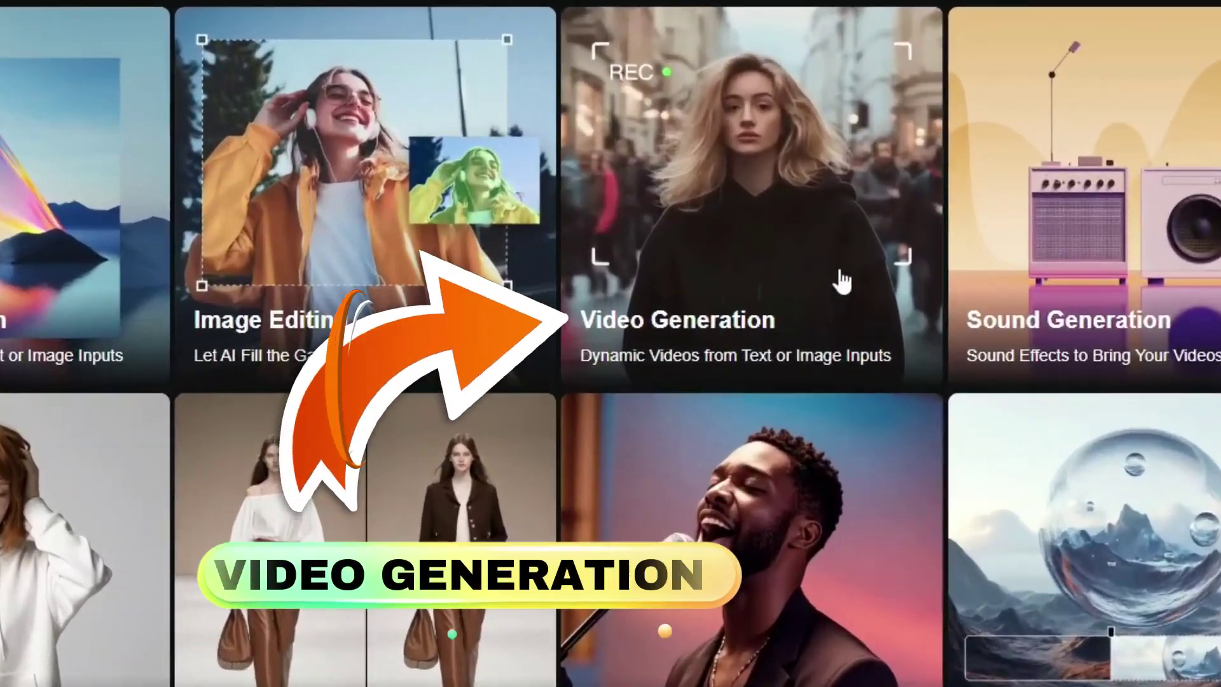
click(738, 280)
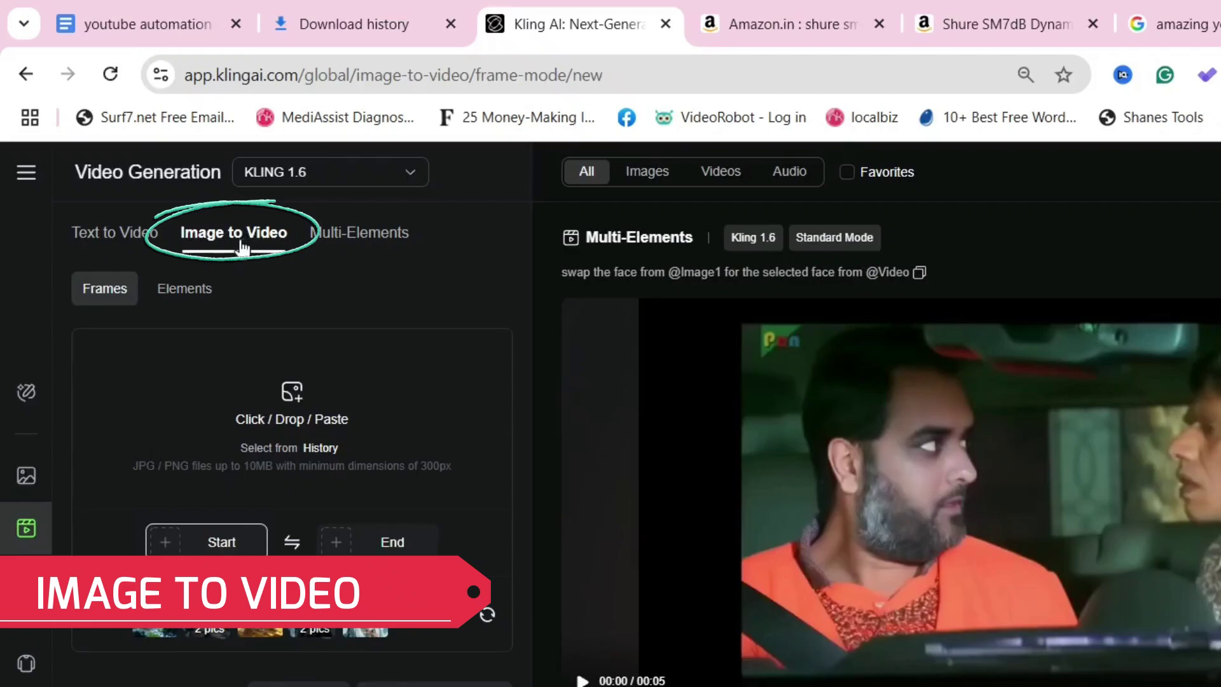
click(354, 239)
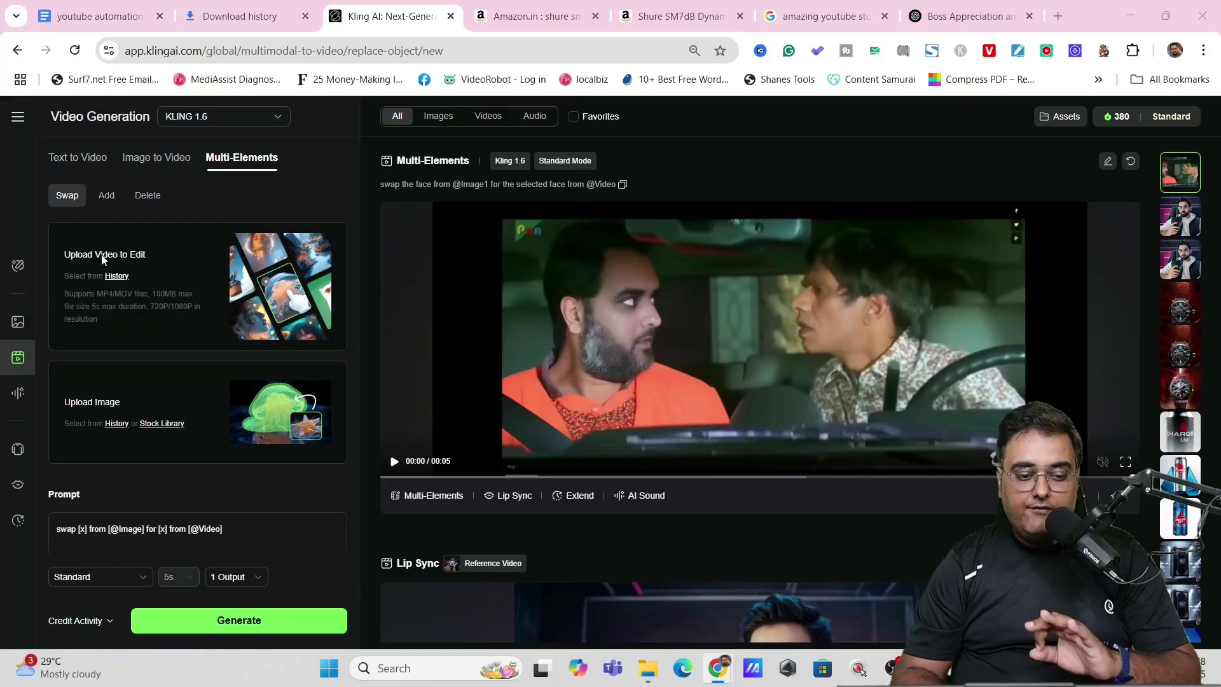
- Upload 'titanic scene short' from the Kling AI folder as the video to edit
click(153, 380)
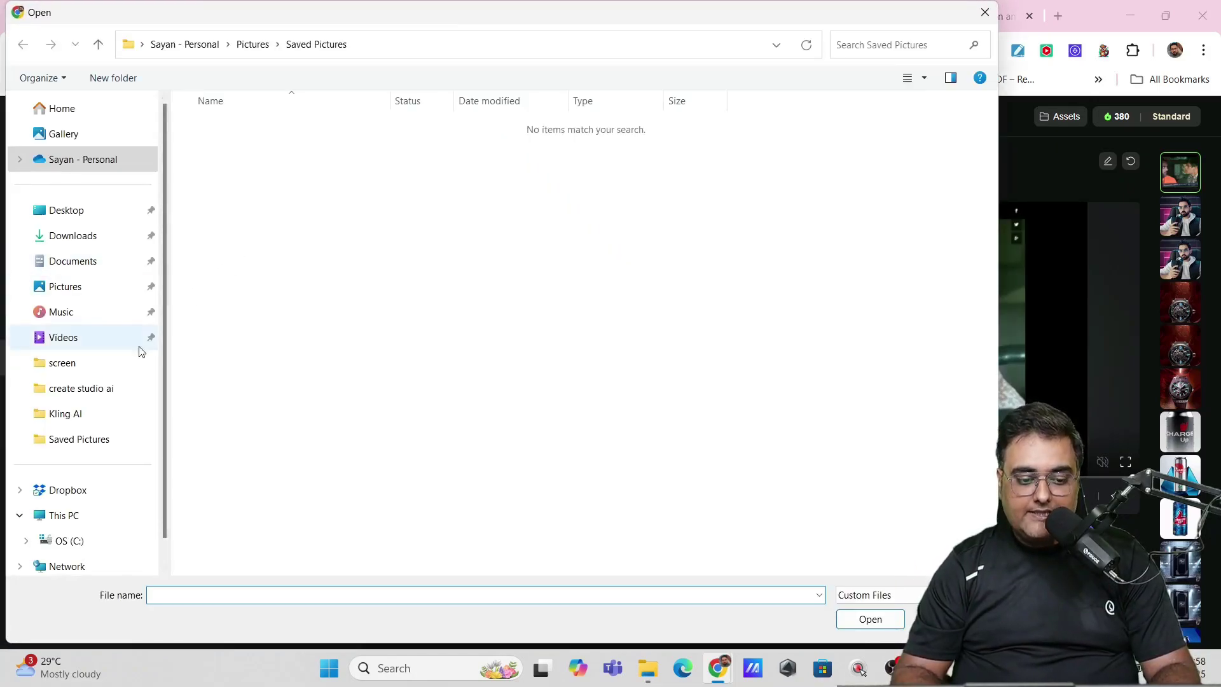
click(88, 413)
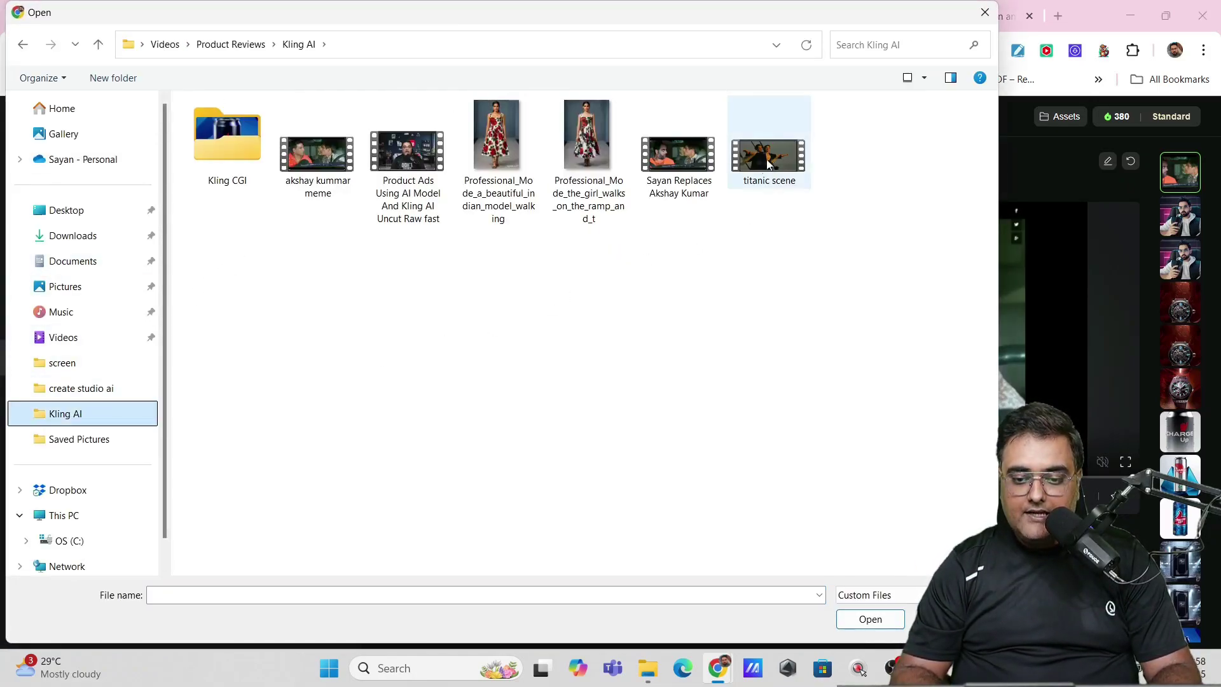
double_click(773, 179)
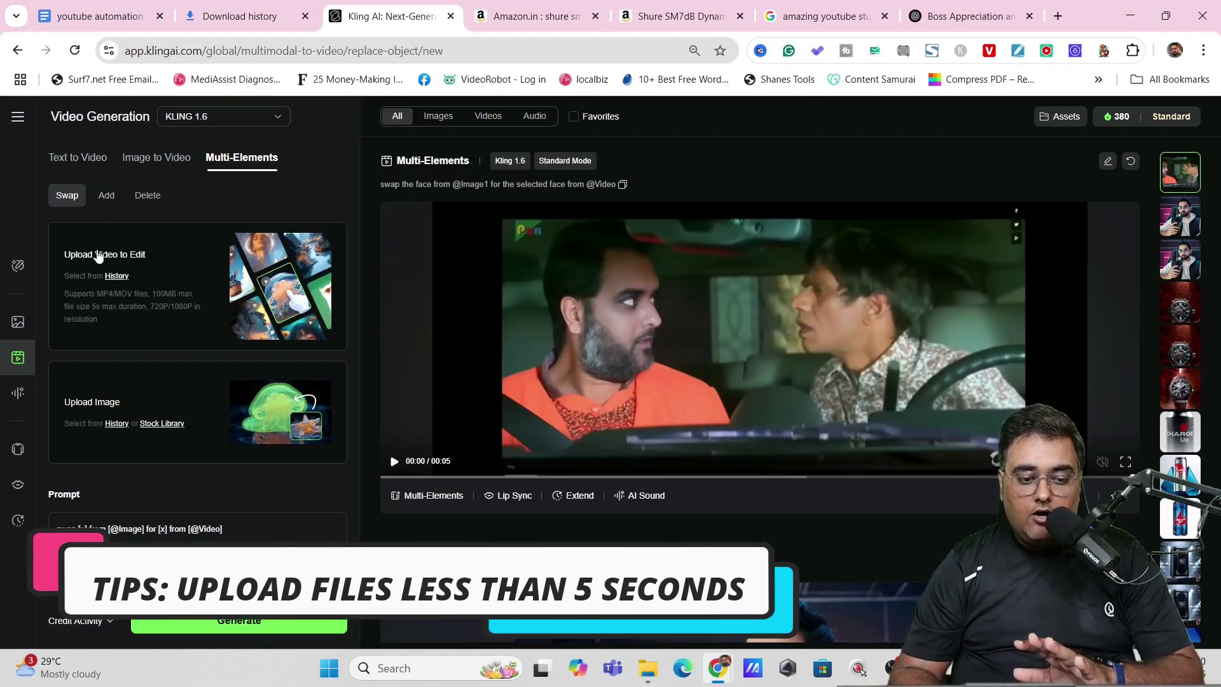
click(97, 254)
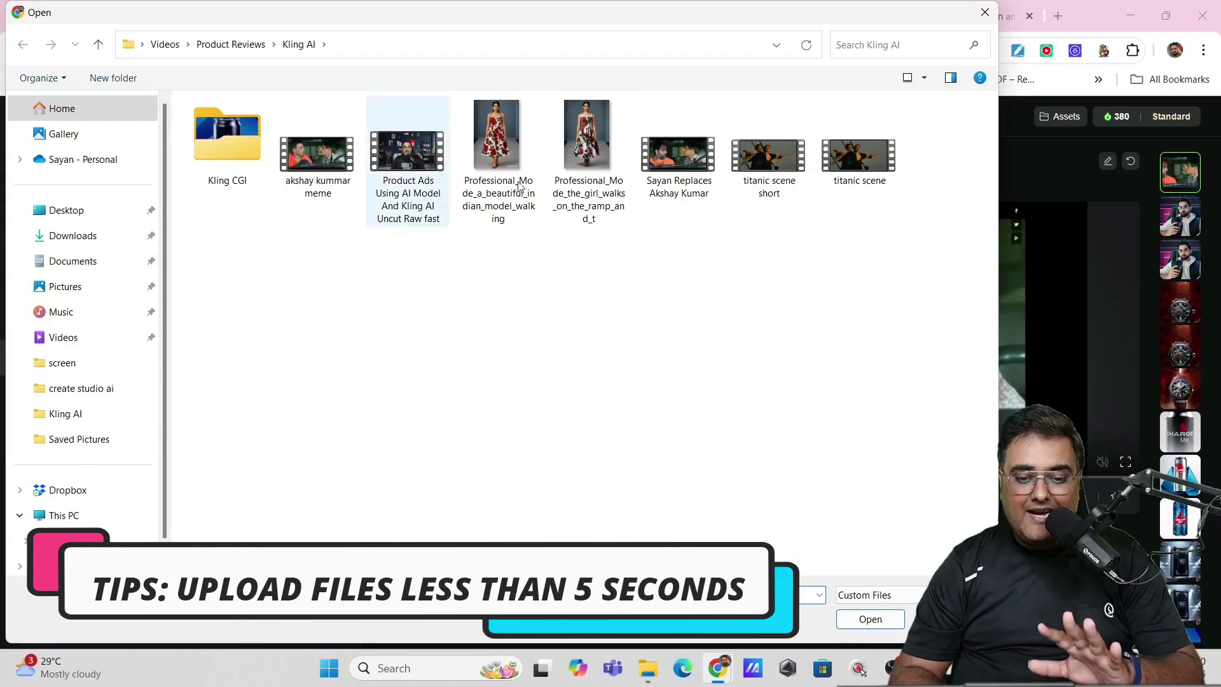
click(775, 179)
double_click(775, 178)
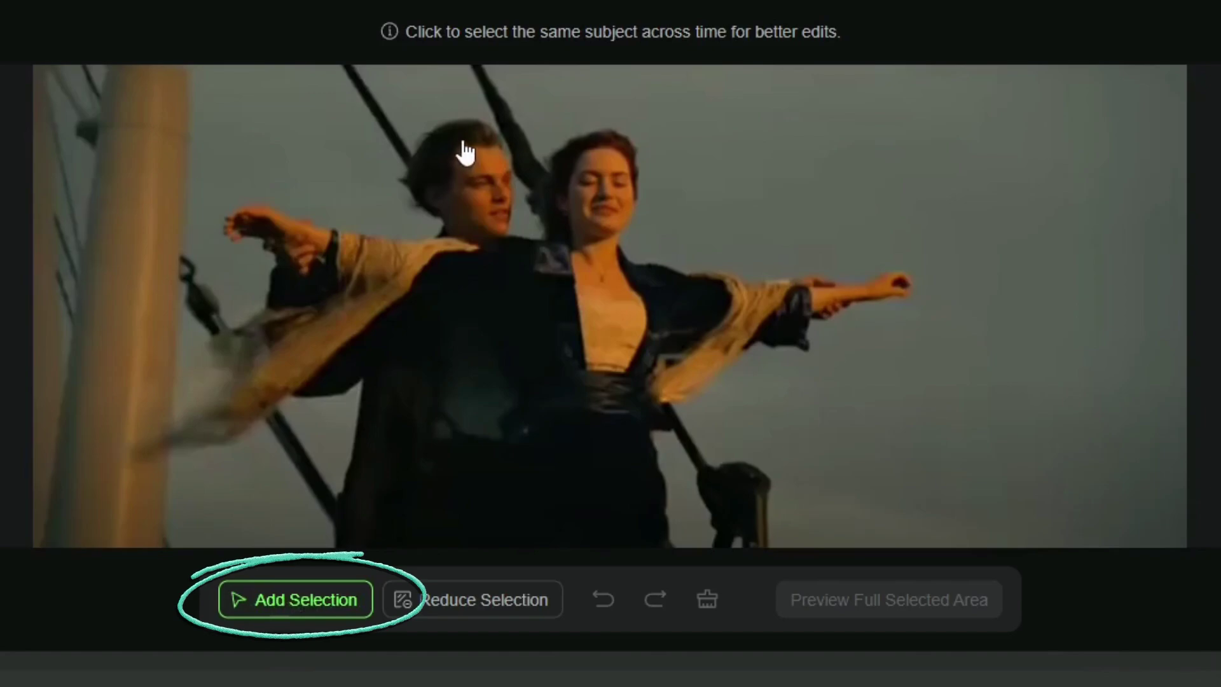
- Mask the man's hair and face across the whole clip, then trim the stray mask area
click(474, 132)
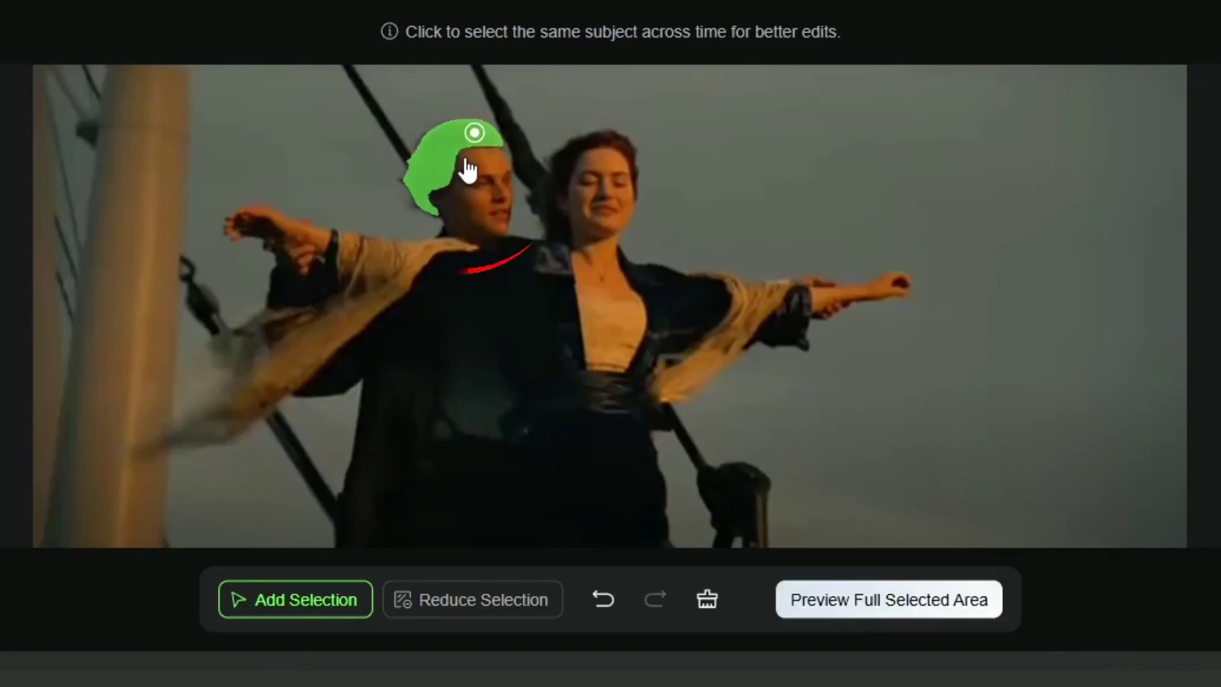
click(464, 157)
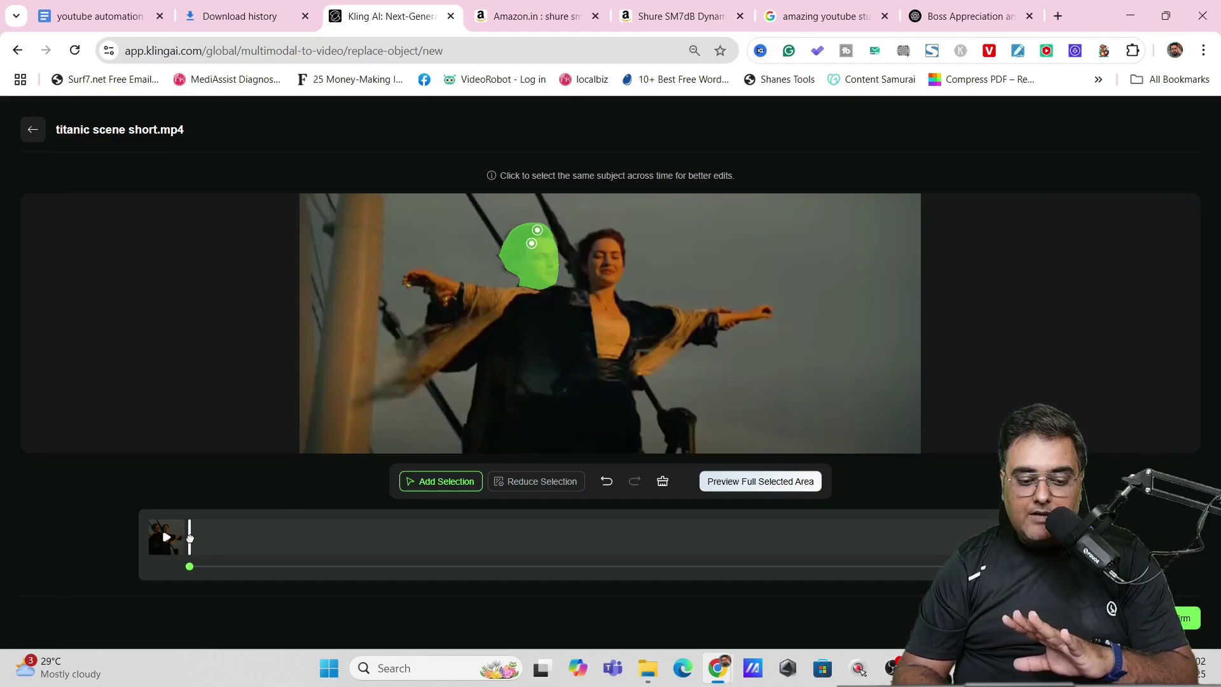
drag(196, 538, 312, 533)
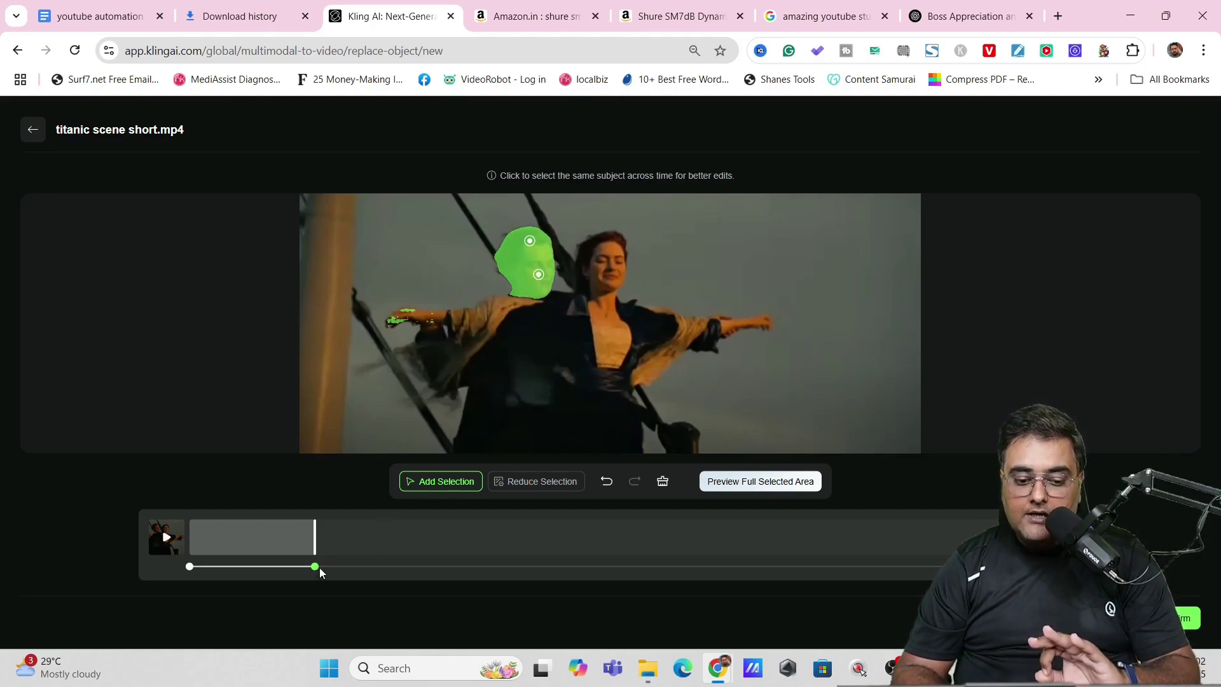
drag(316, 539, 511, 547)
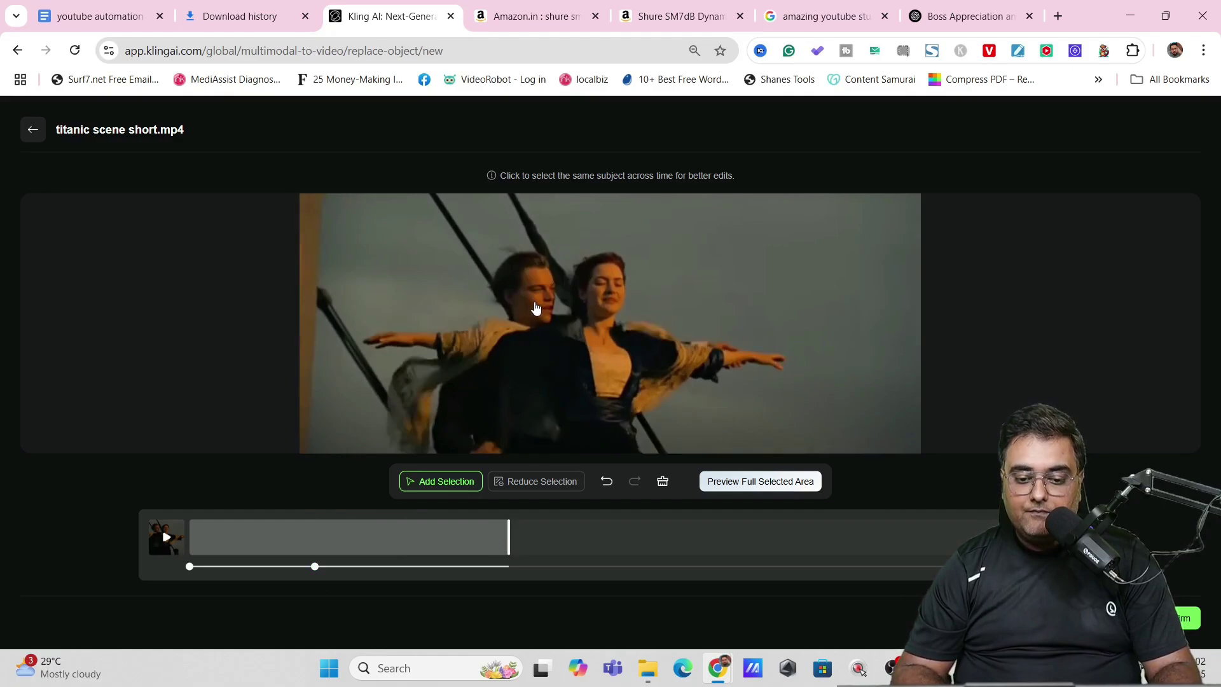
drag(509, 538, 753, 541)
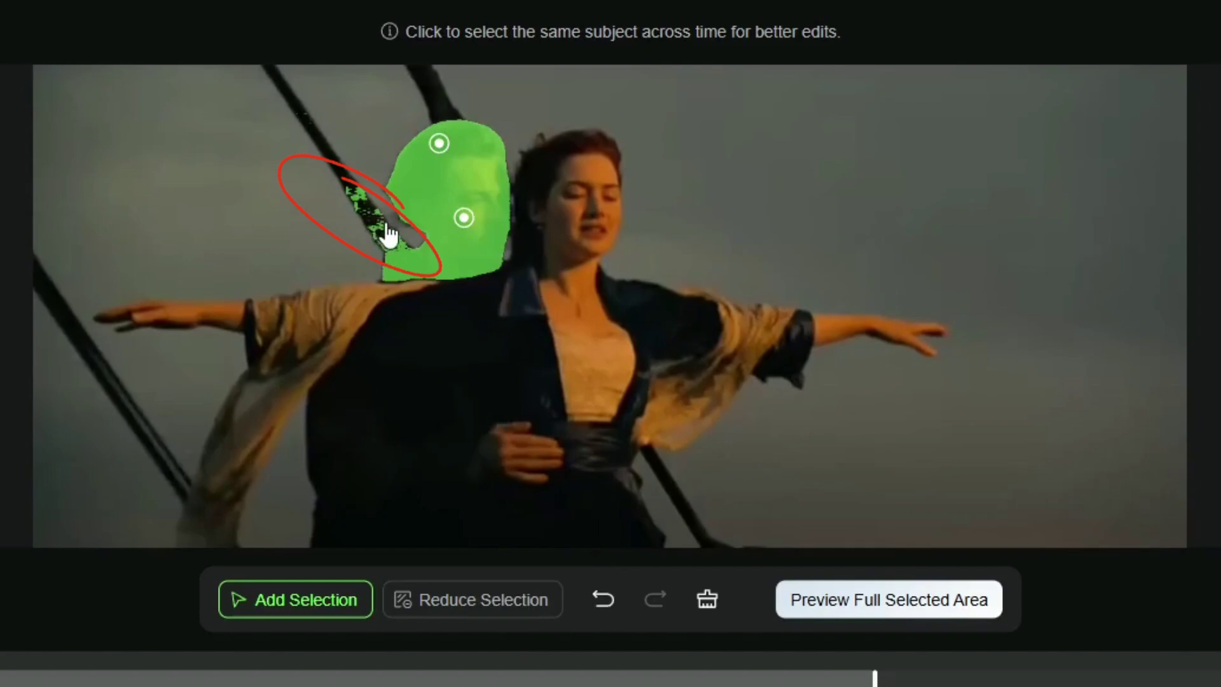
click(468, 607)
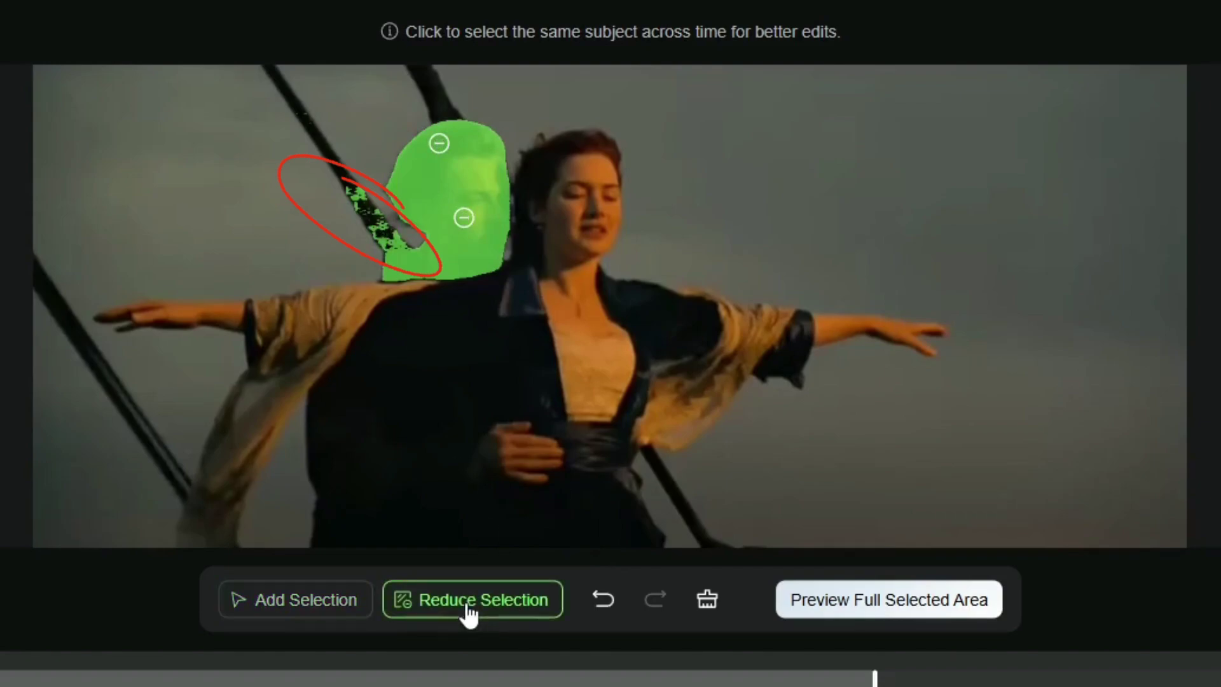
click(465, 220)
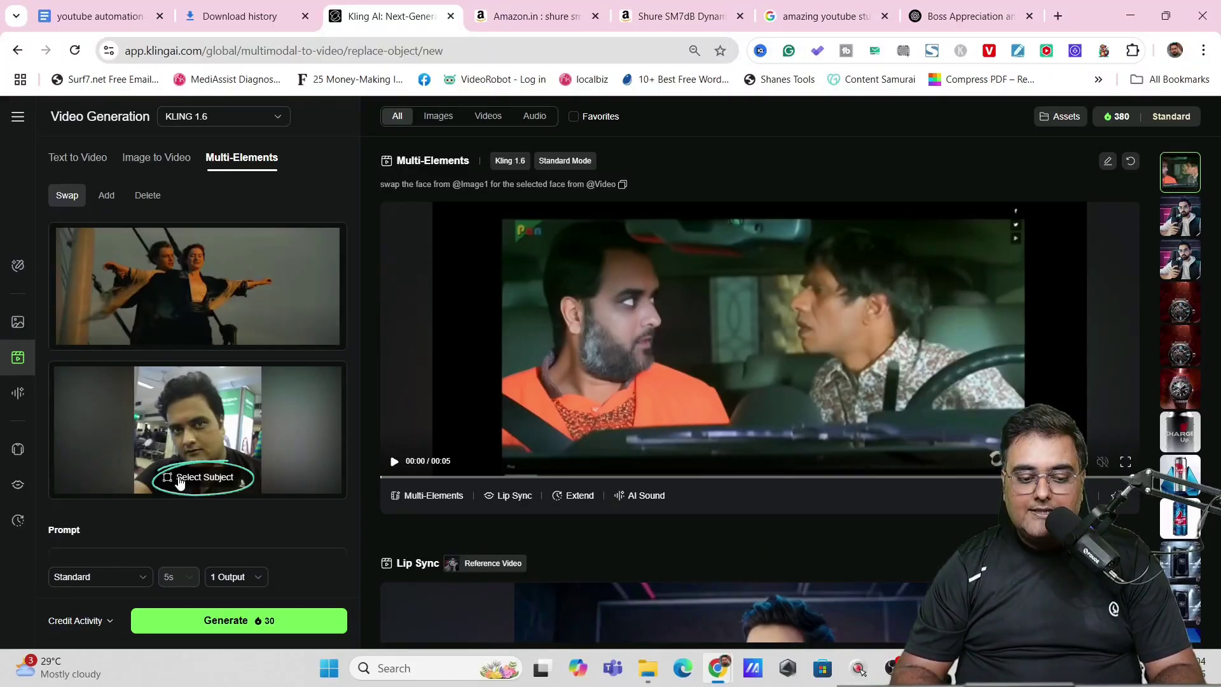
- Crop the selfie reference tightly around the man's face and confirm the crop
click(179, 479)
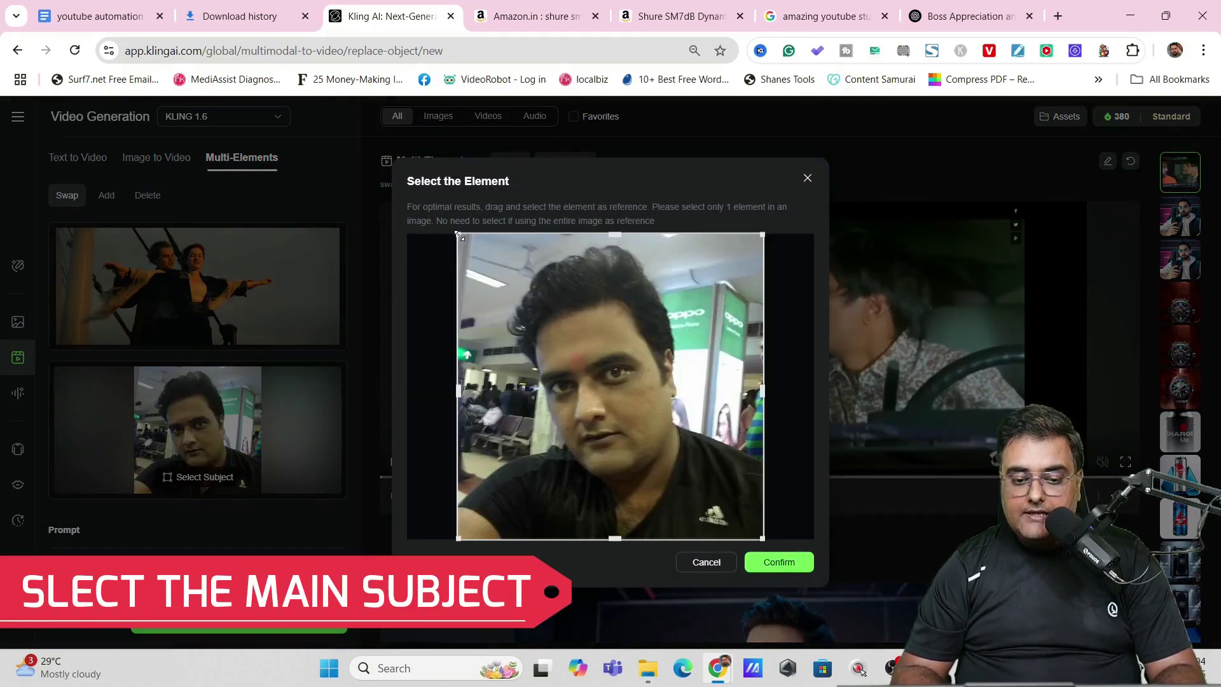
mouse_move(459, 236)
mouse_down()
mouse_move(481, 261)
mouse_move(473, 246)
mouse_up()
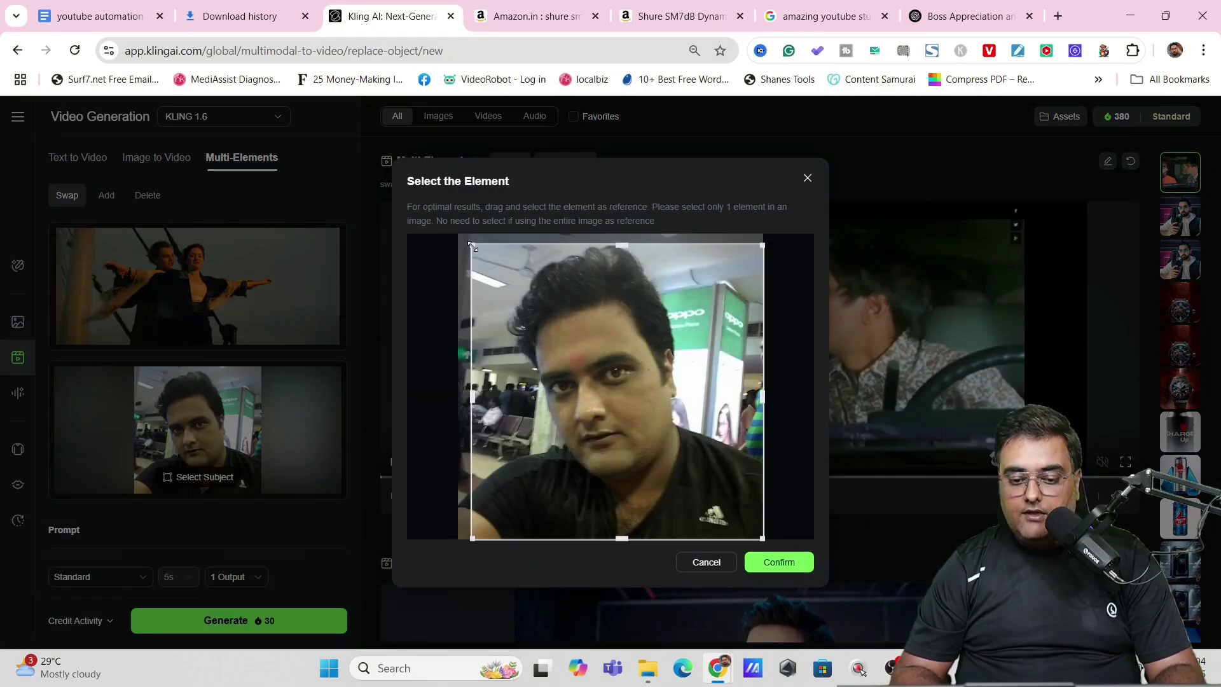
drag(472, 539, 633, 276)
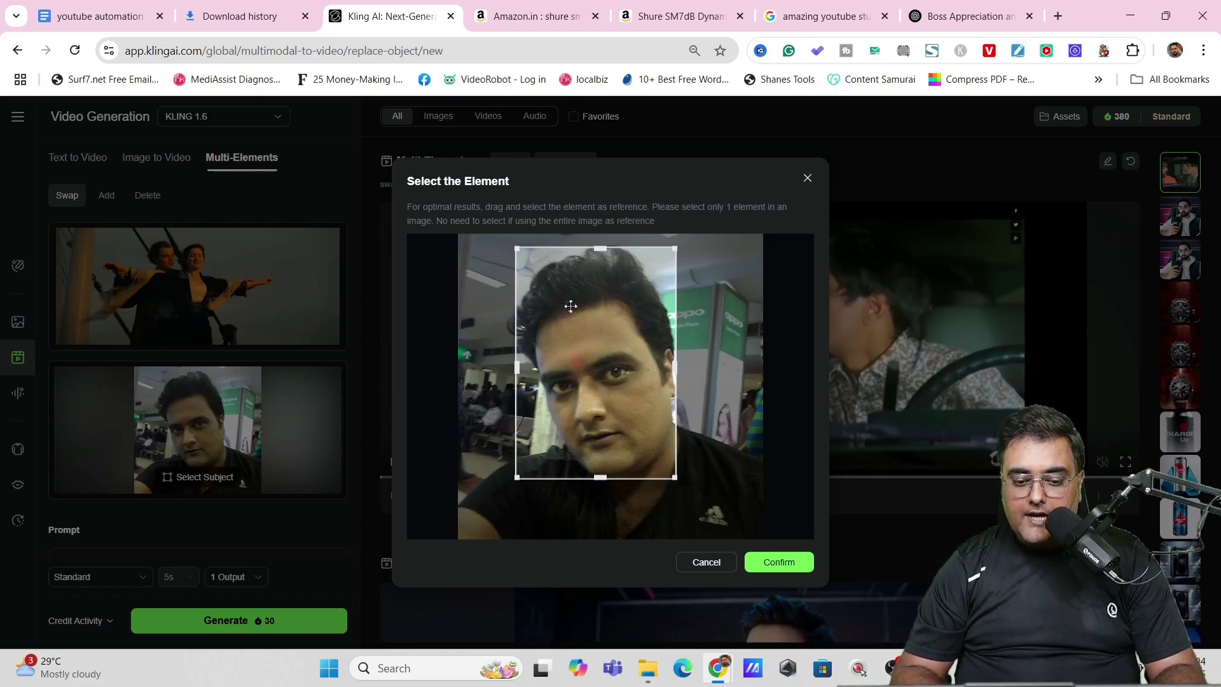
click(776, 562)
scroll(311, 536, down, 3)
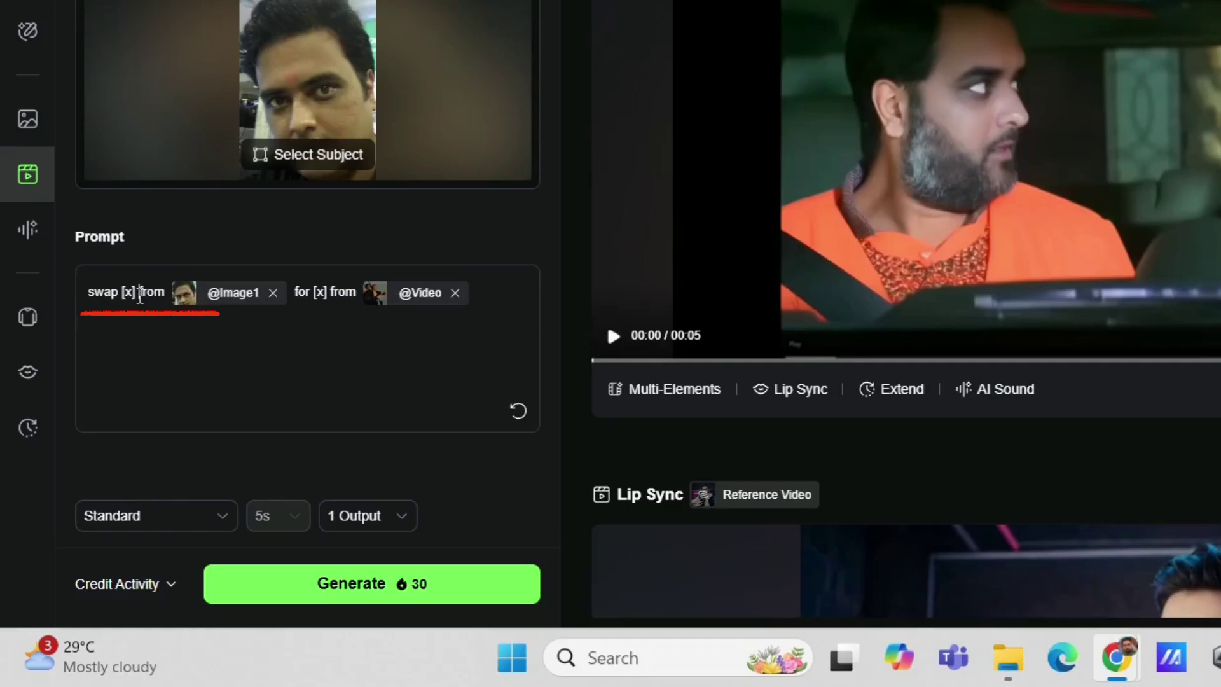
- Fill the prompt placeholders with 'the face' and 'selected face'
text(the face)
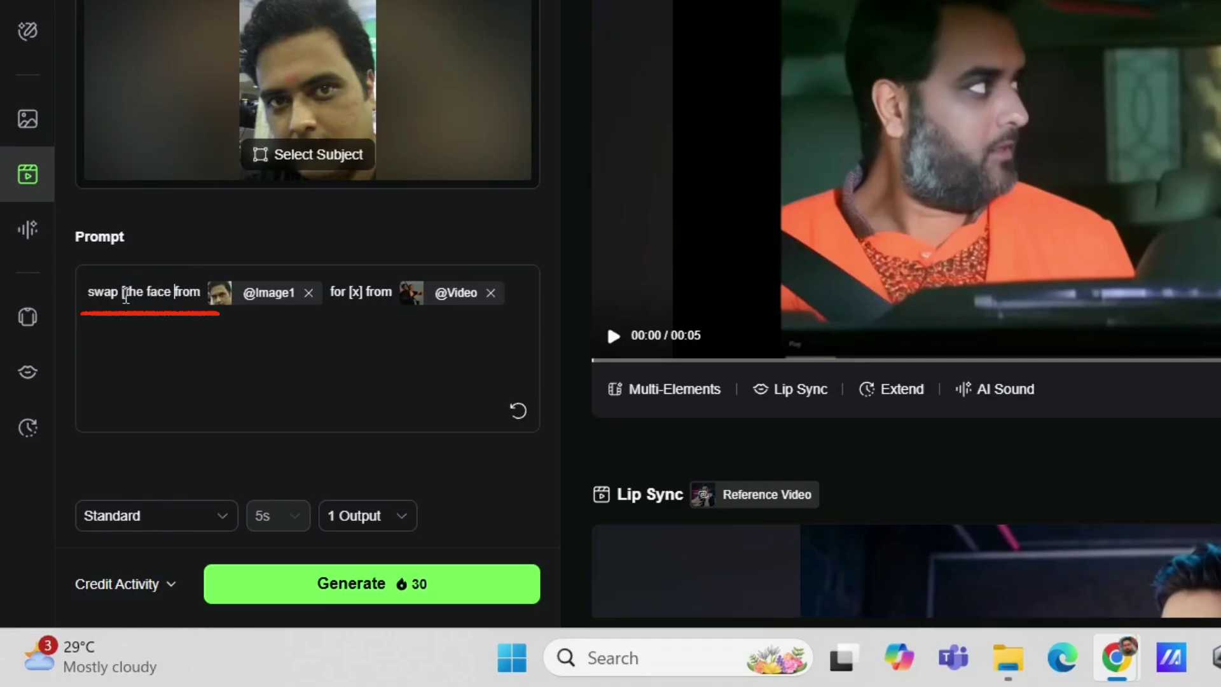
key(BackSpace)
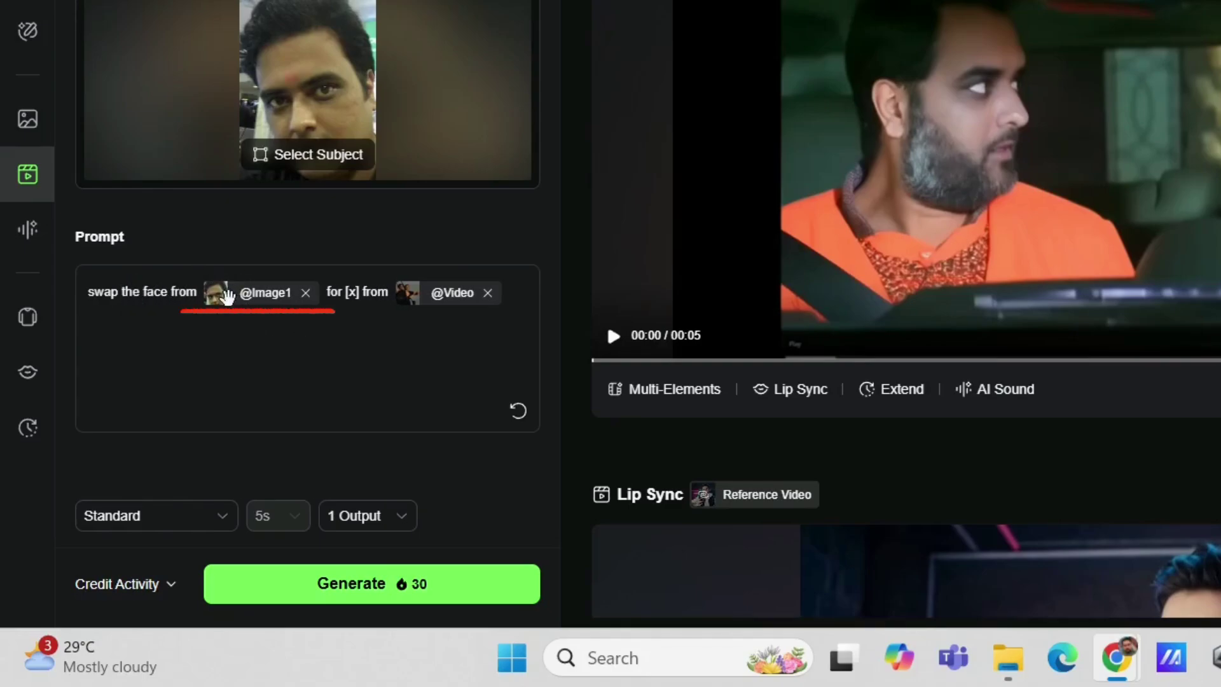
key(BackSpace)
key(BackSpace)
key(BackSpace)
key(BackSpace)
text(selected face)
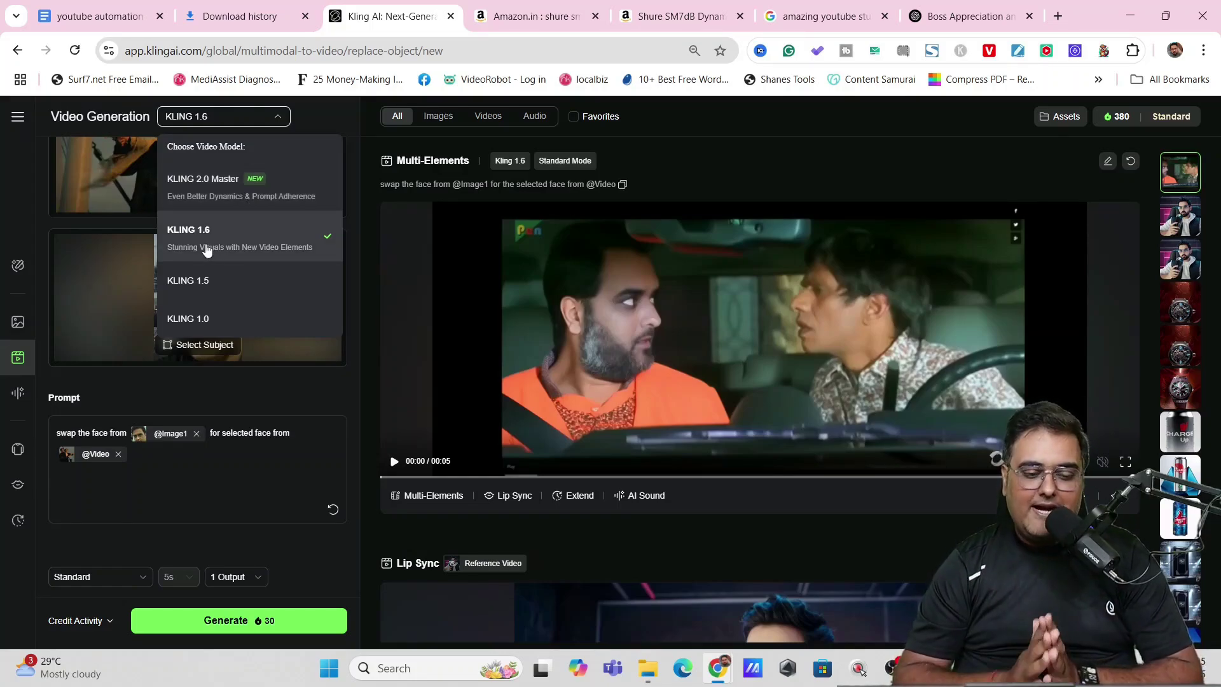
- Generate the face-swap video and play the new Titanic result from history
click(230, 626)
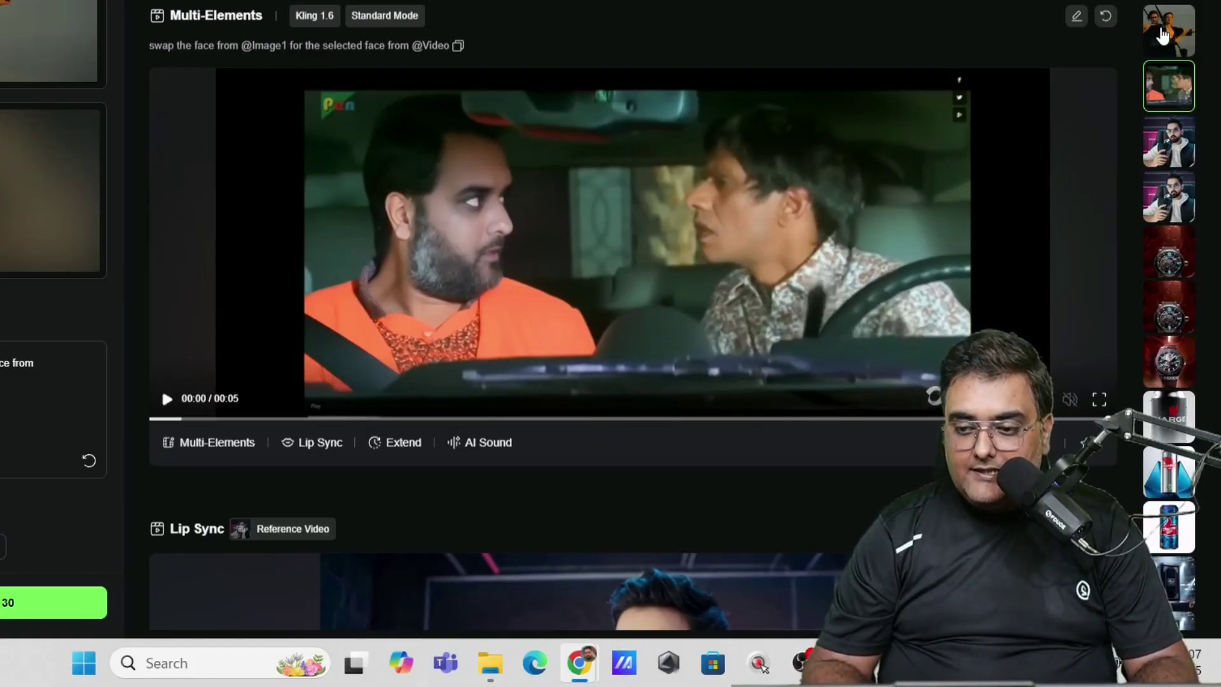
click(1173, 177)
click(569, 219)
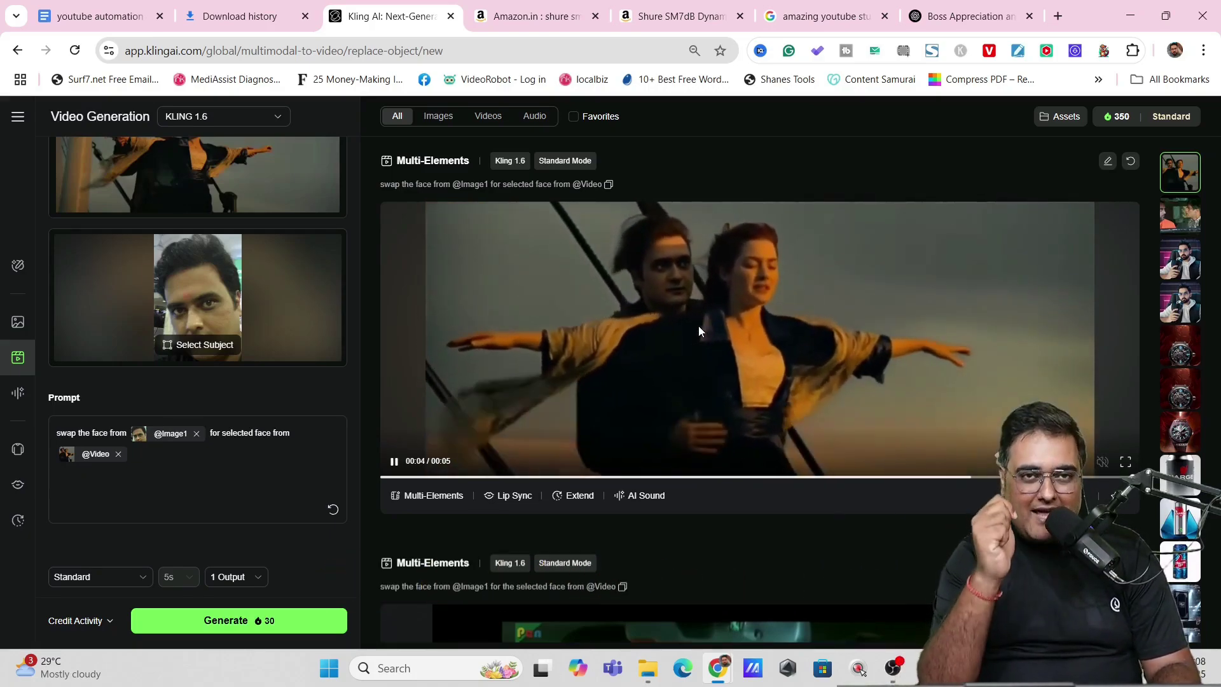
- Pause the result, download the Titanic face-swap video and open the downloaded file
click(698, 326)
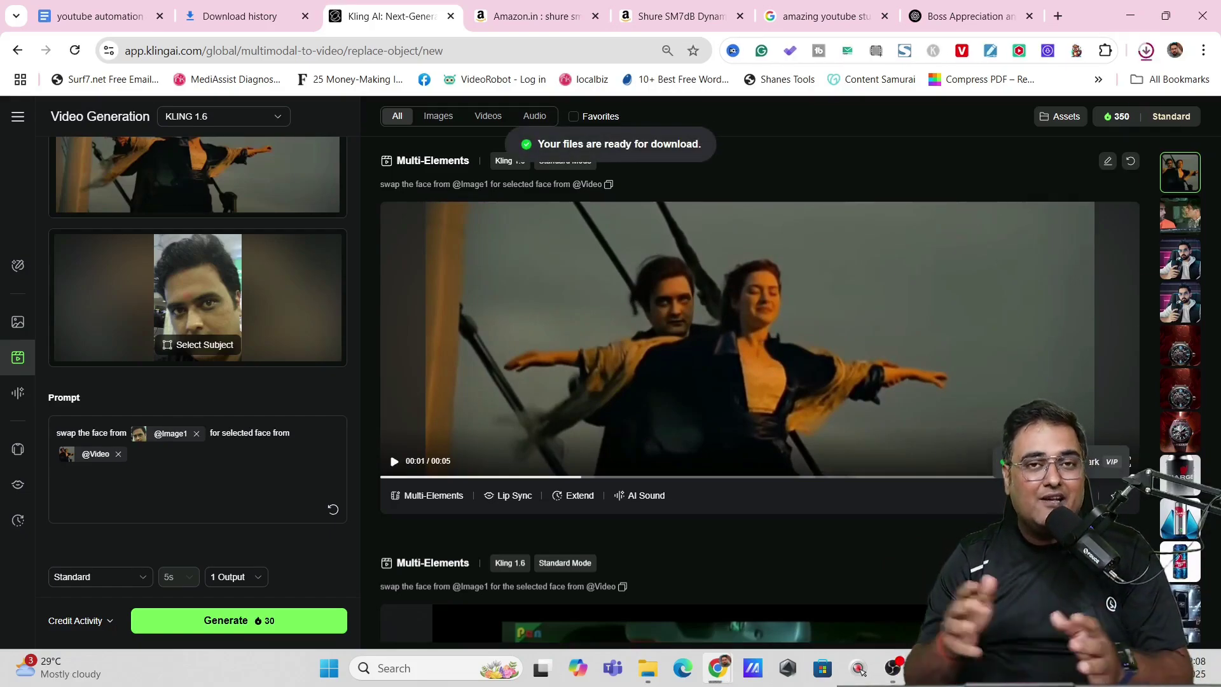
click(1146, 50)
click(1030, 94)
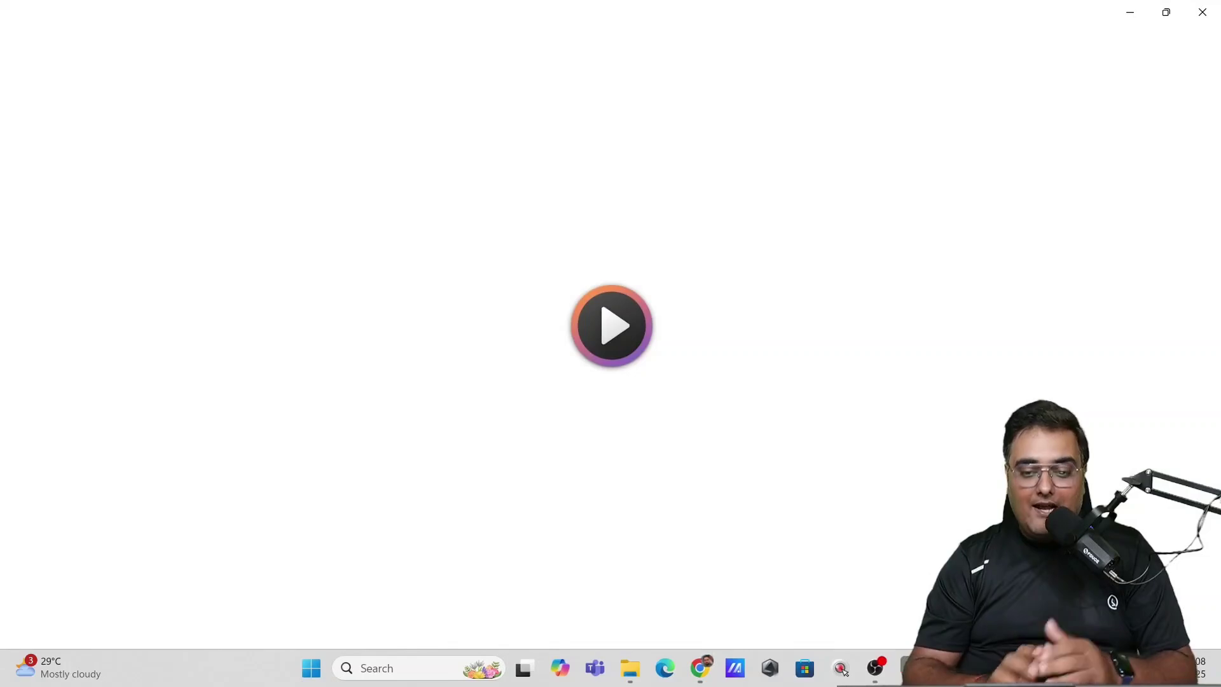
click(1214, 16)
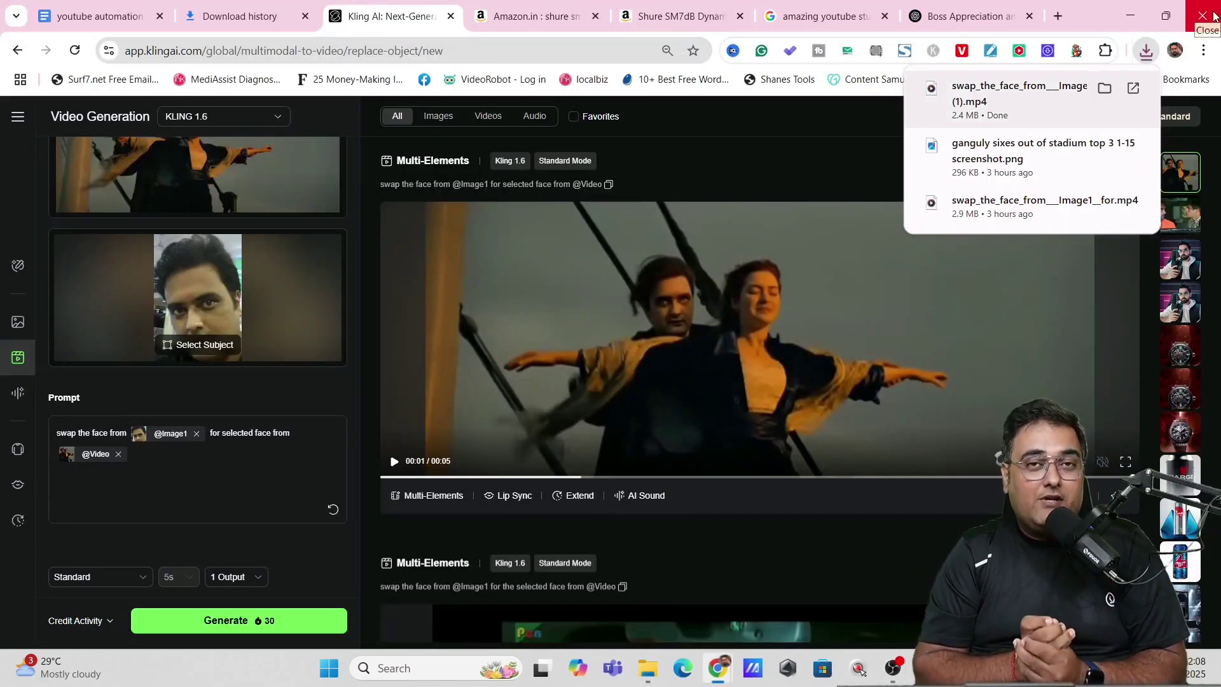